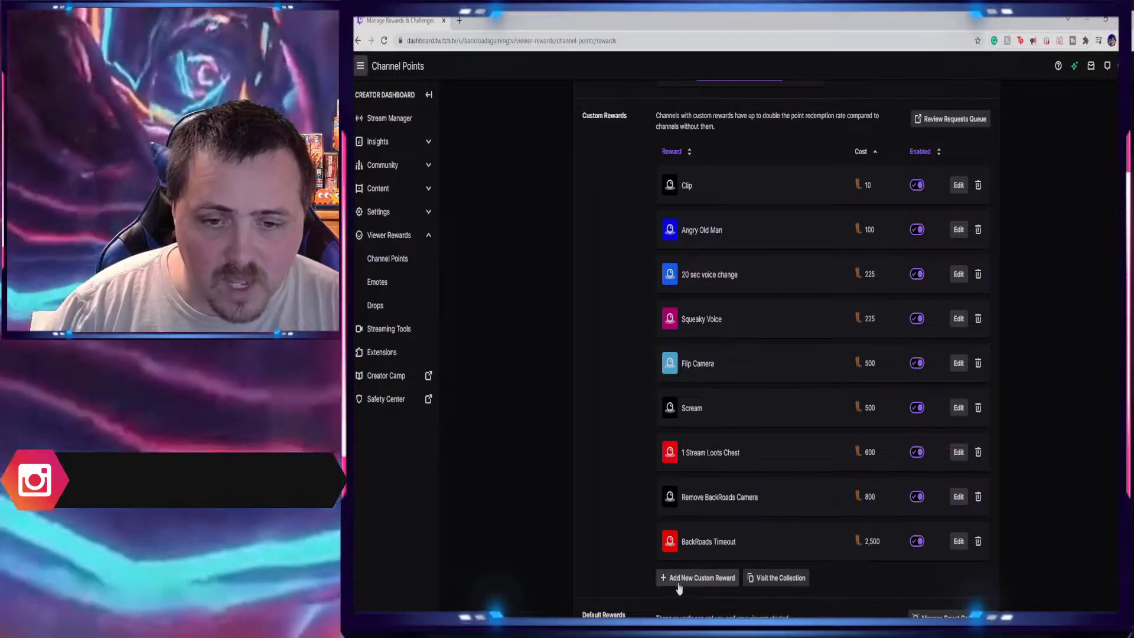
# Open the Flip Camera custom reward, review its cost and cooldown settings, and save it
pyautogui.click(957, 363)
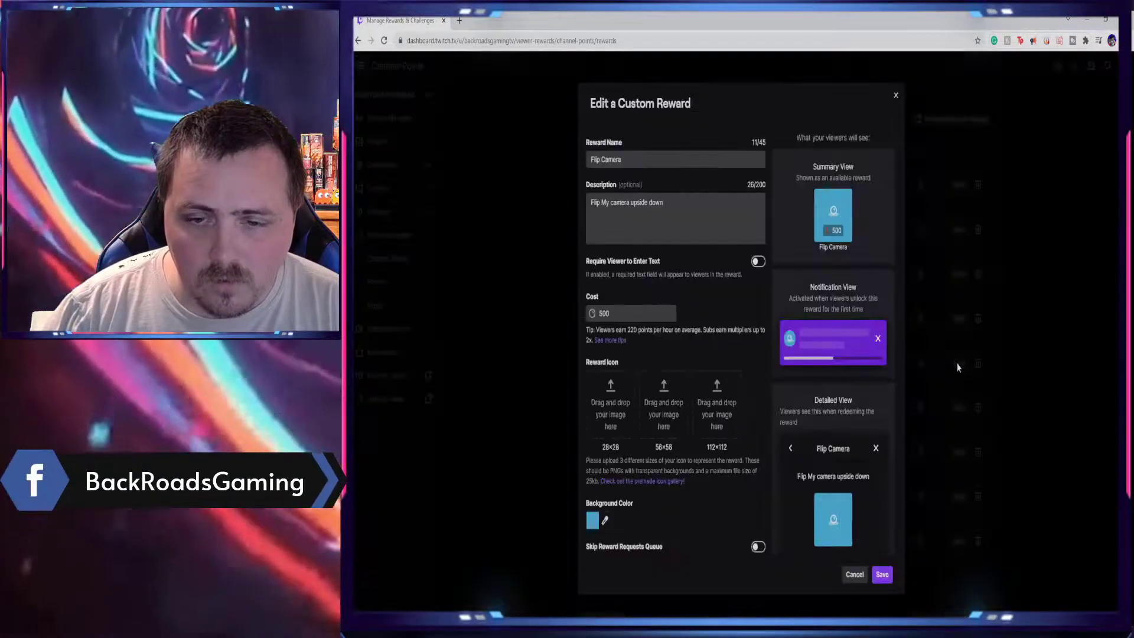
pyautogui.scroll(-3, 868, 585)
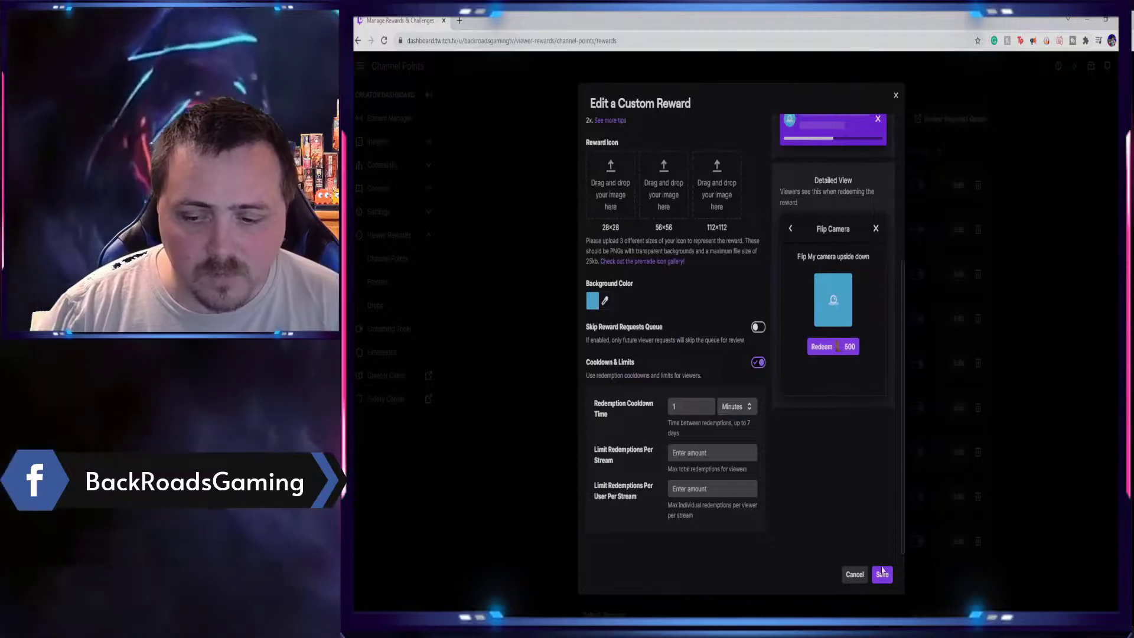
pyautogui.click(881, 574)
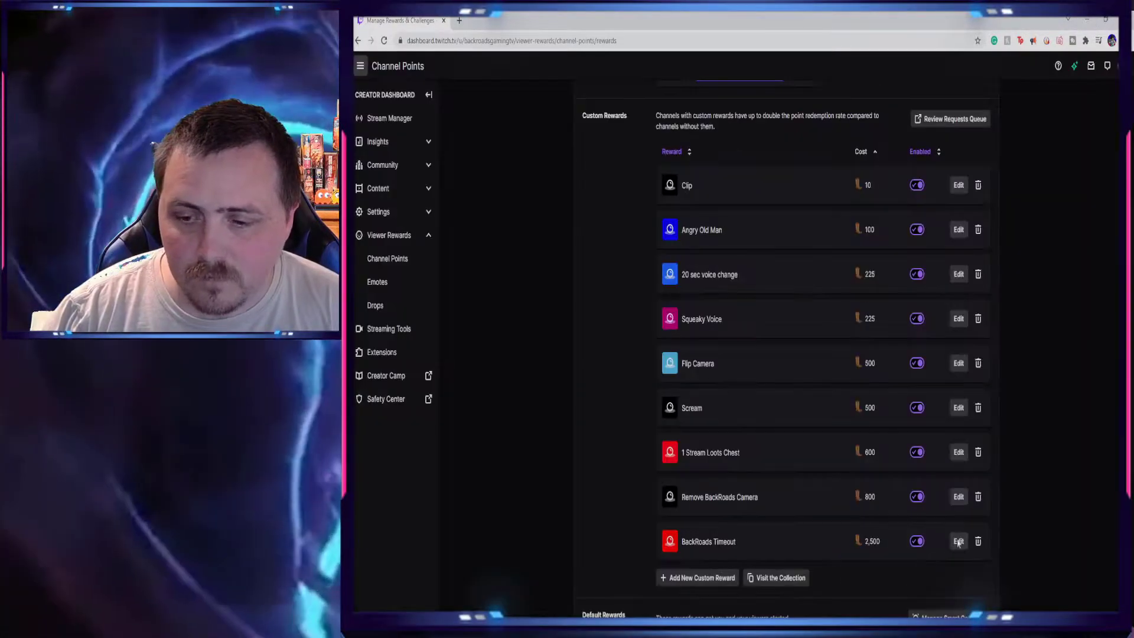
# Switch to Mix It Up and open the enabled Flip Camera channel point command for editing
pyautogui.click(1085, 20)
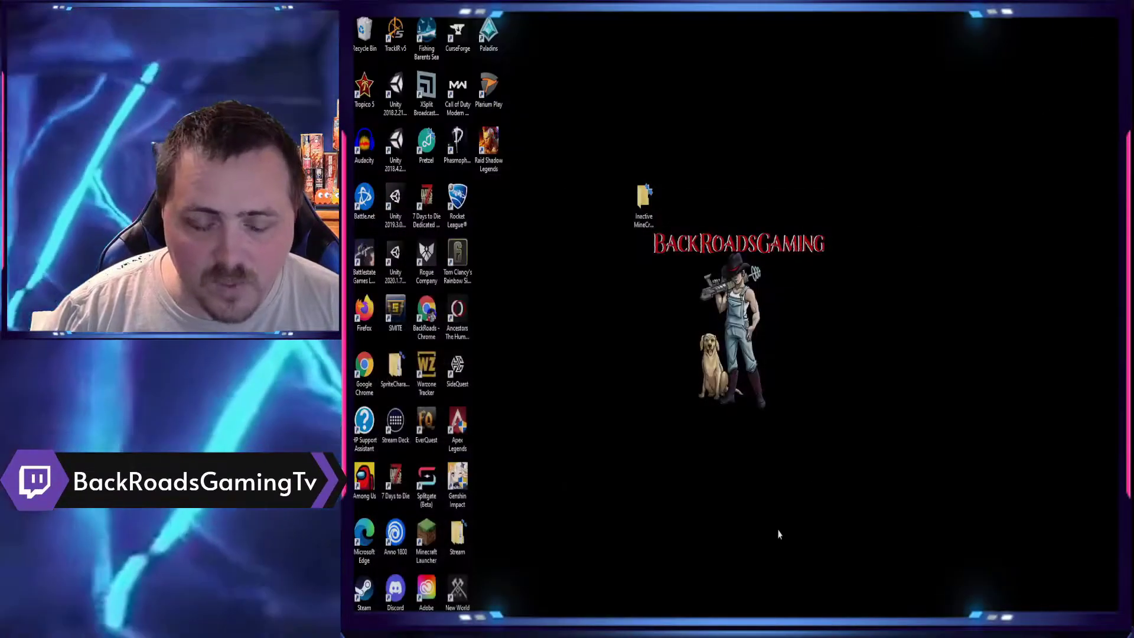
pyautogui.click(523, 616)
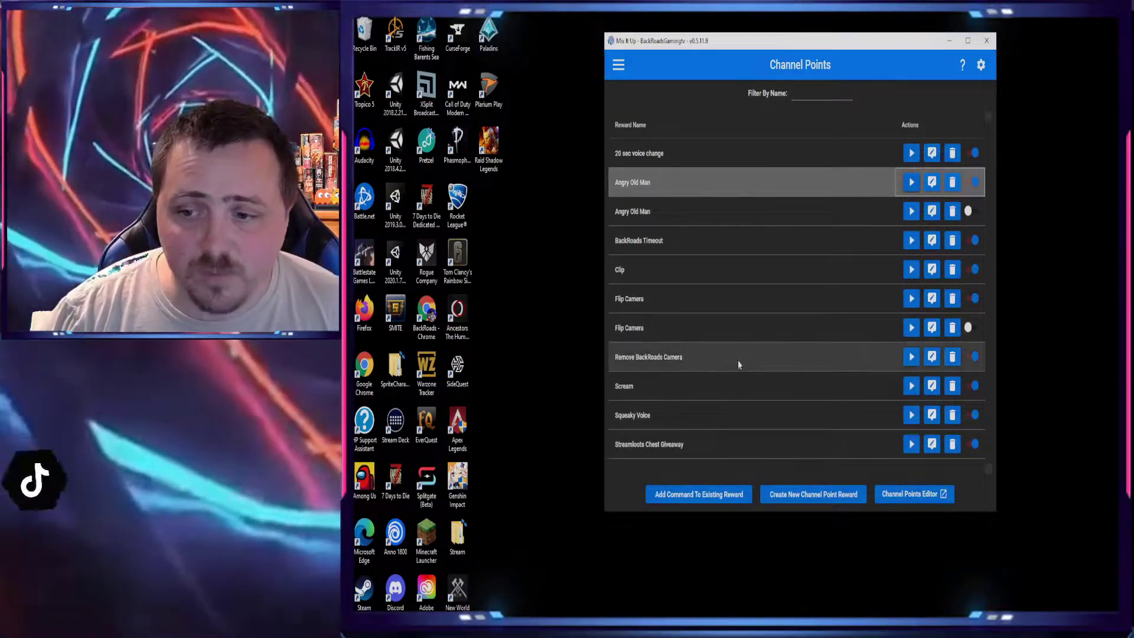
pyautogui.click(931, 299)
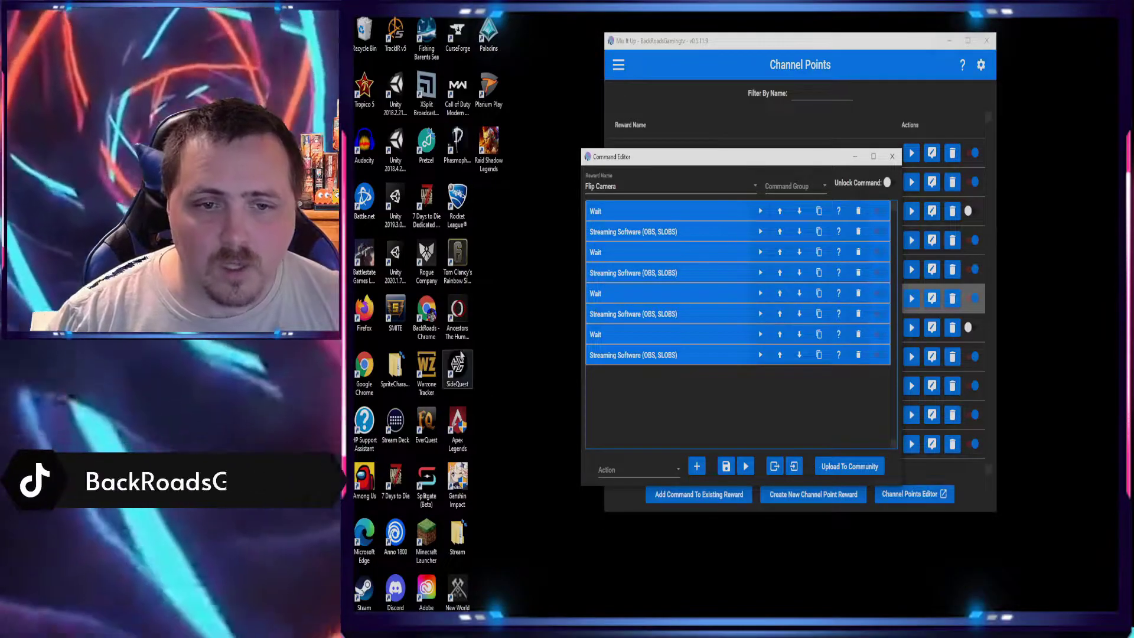
# Examine the first two waits and the Streamlabs OBS actions that hide Webcam and show WebCamVerticalFlip
pyautogui.click(655, 211)
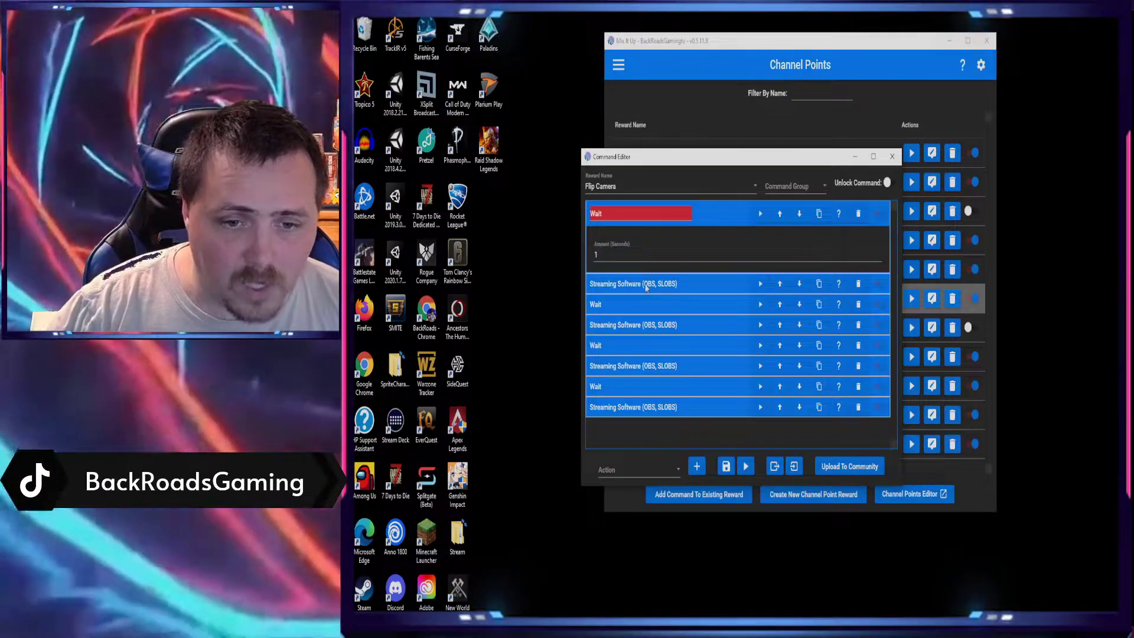
pyautogui.click(648, 284)
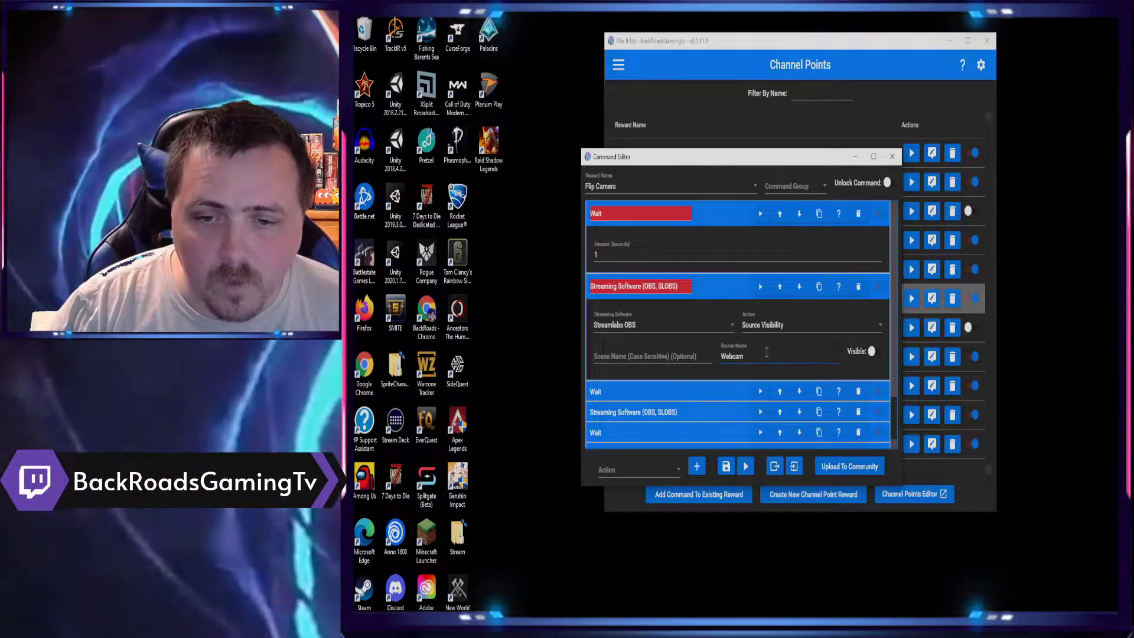
pyautogui.click(709, 294)
pyautogui.click(705, 312)
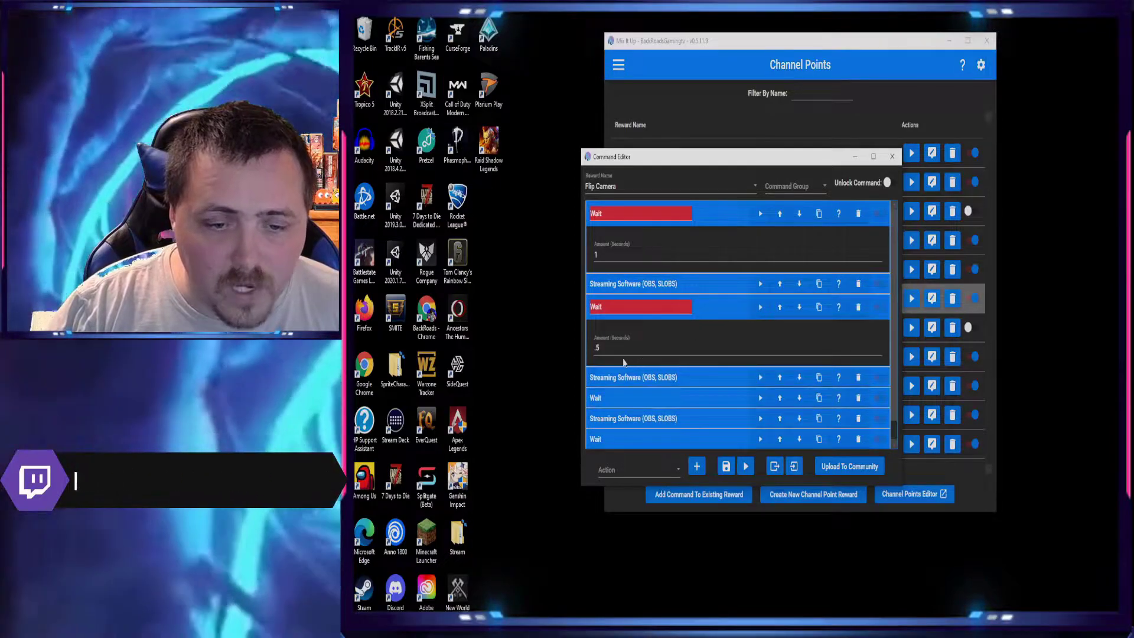
pyautogui.click(714, 383)
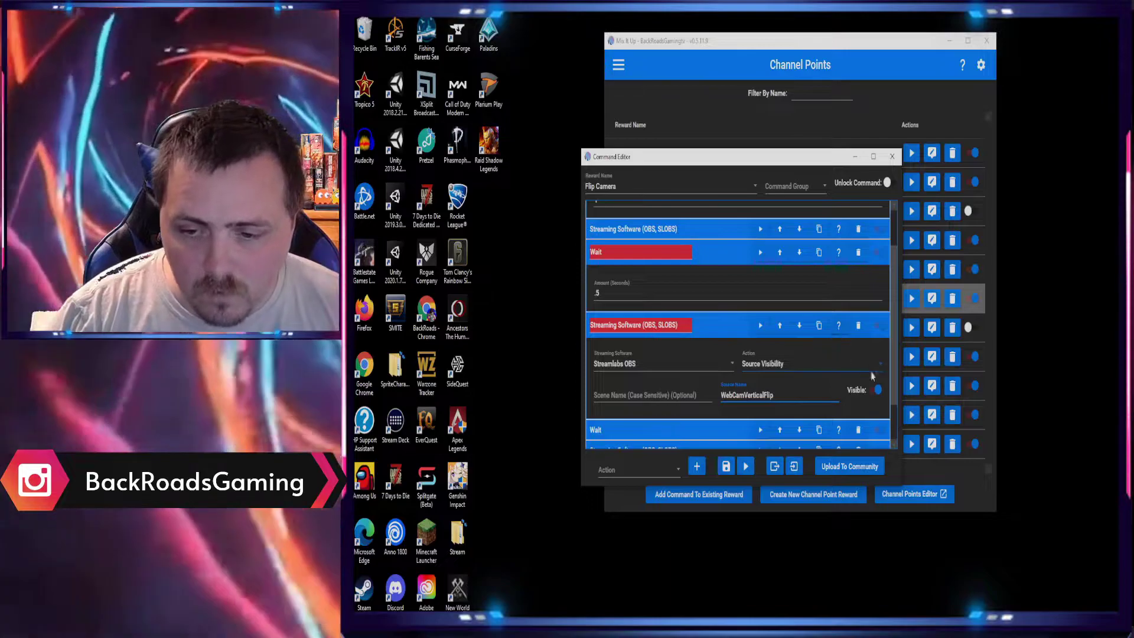
pyautogui.click(702, 328)
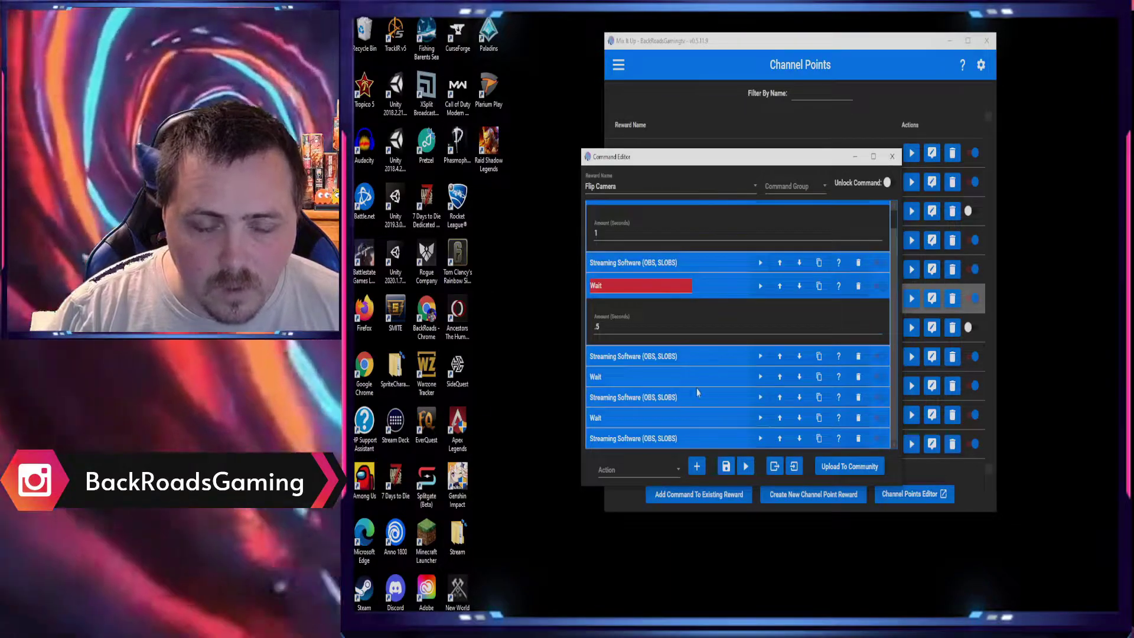
# Examine the remaining waits and visibility actions that restore the normal webcam, then collapse all expanded actions
pyautogui.click(700, 384)
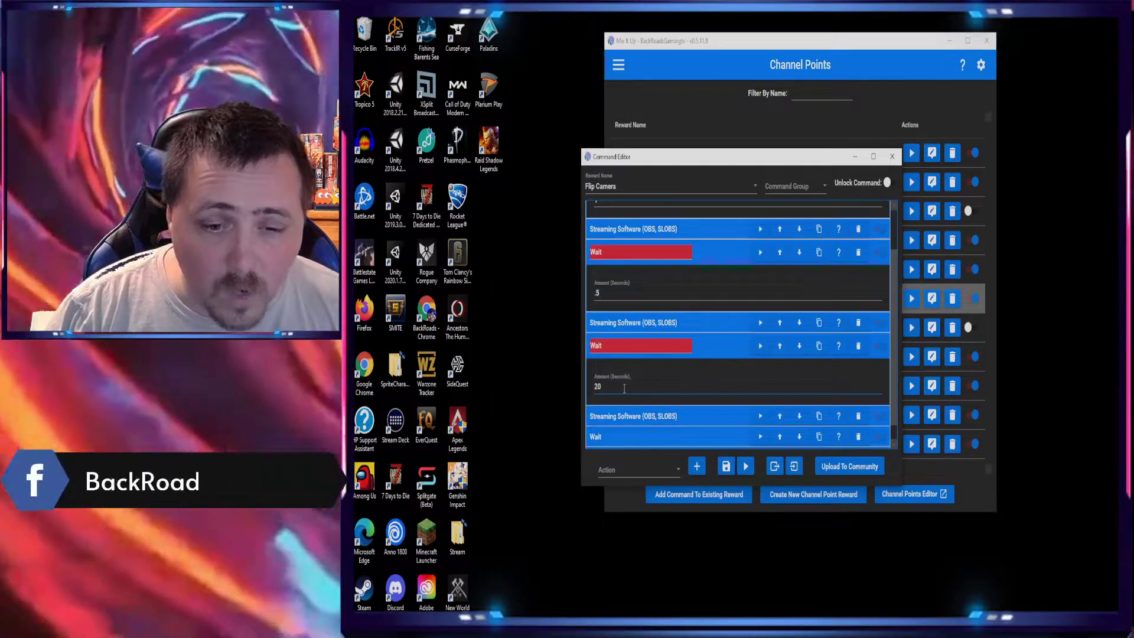
pyautogui.scroll(-1, 689, 388)
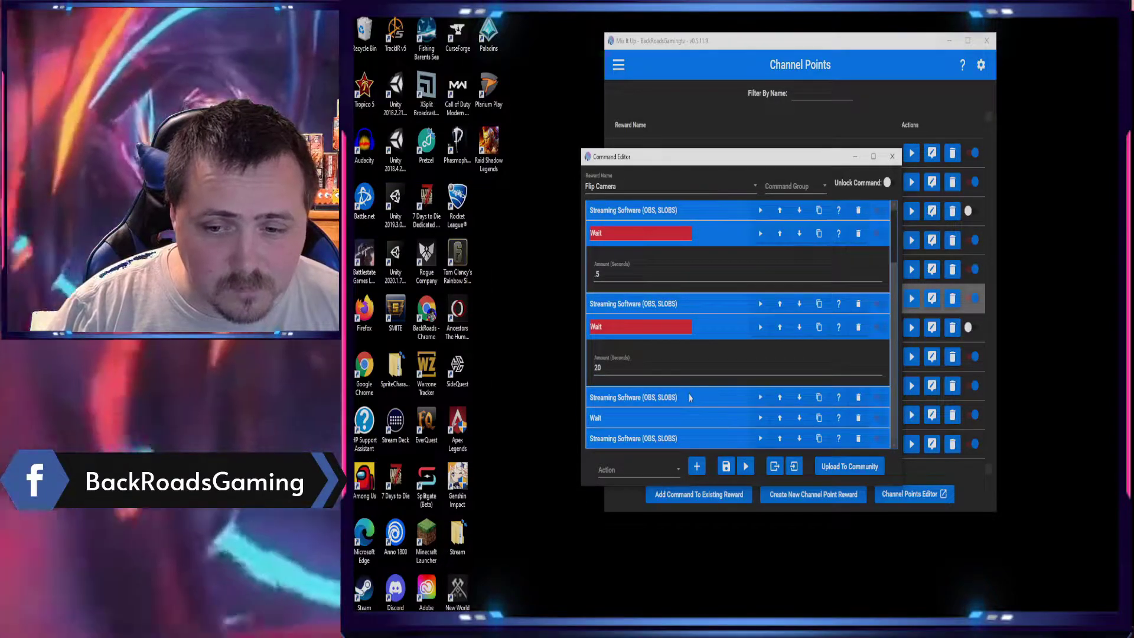
pyautogui.click(689, 397)
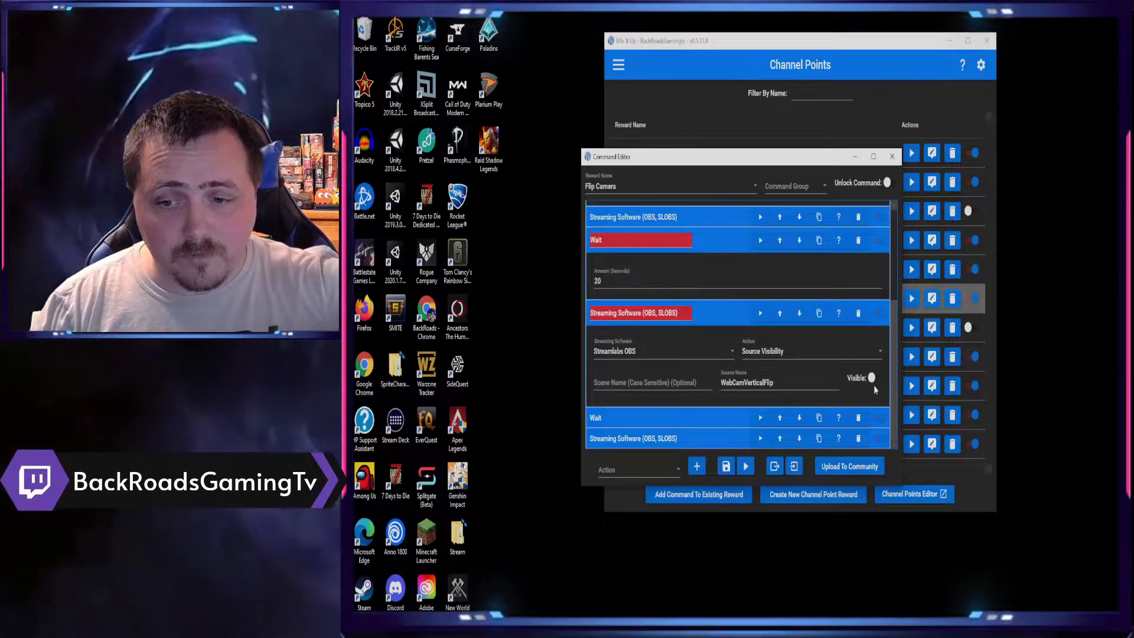
pyautogui.click(631, 420)
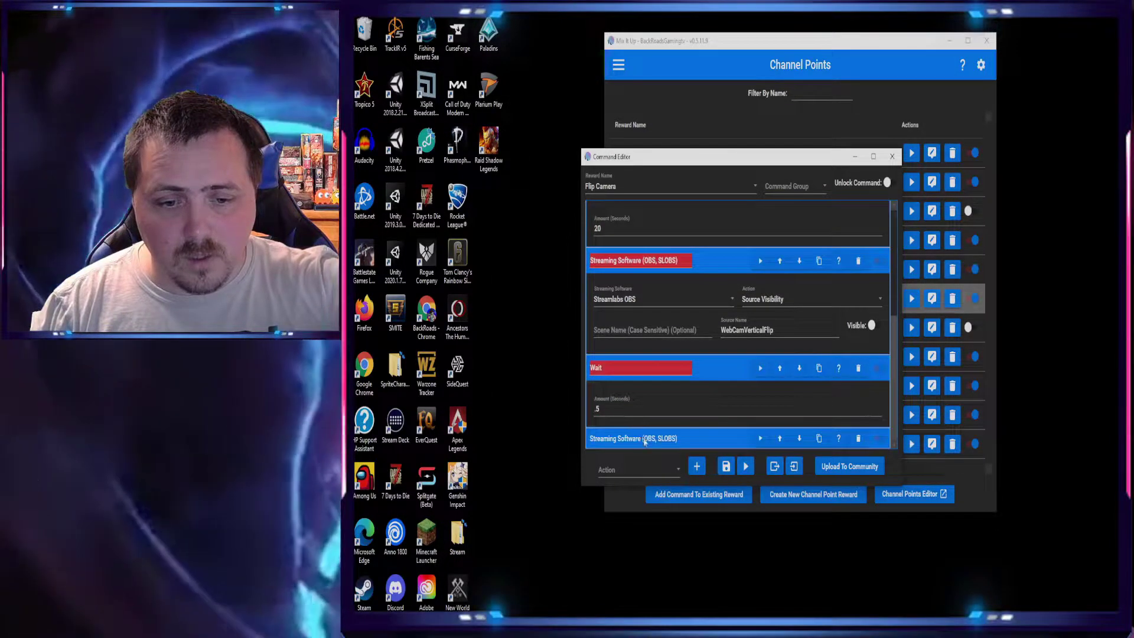
pyautogui.click(694, 438)
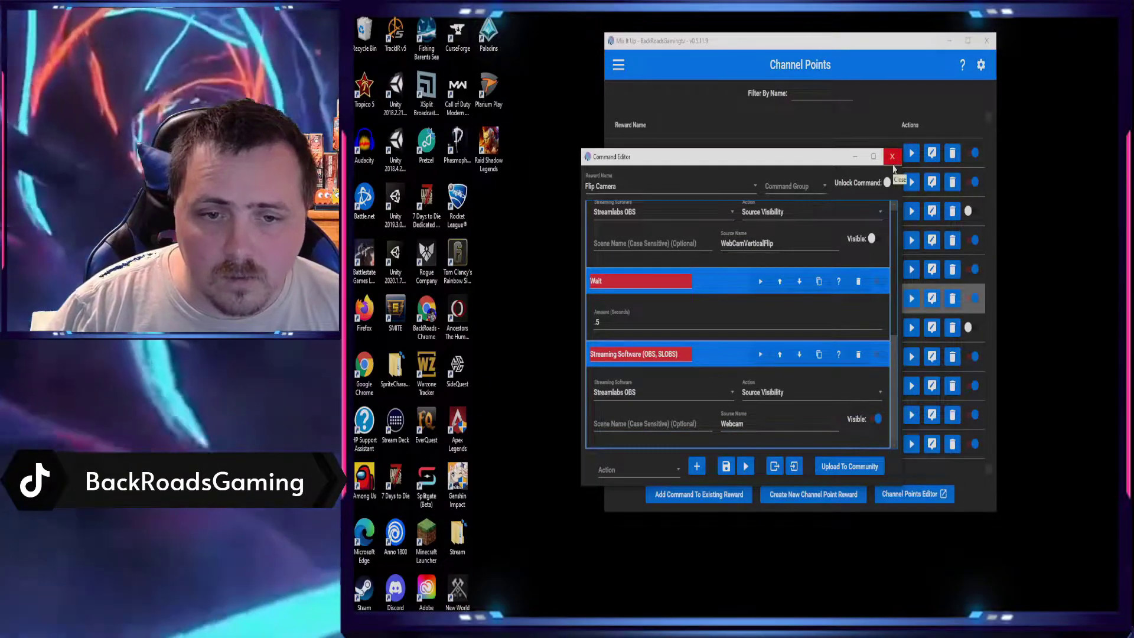
pyautogui.scroll(5, 699, 268)
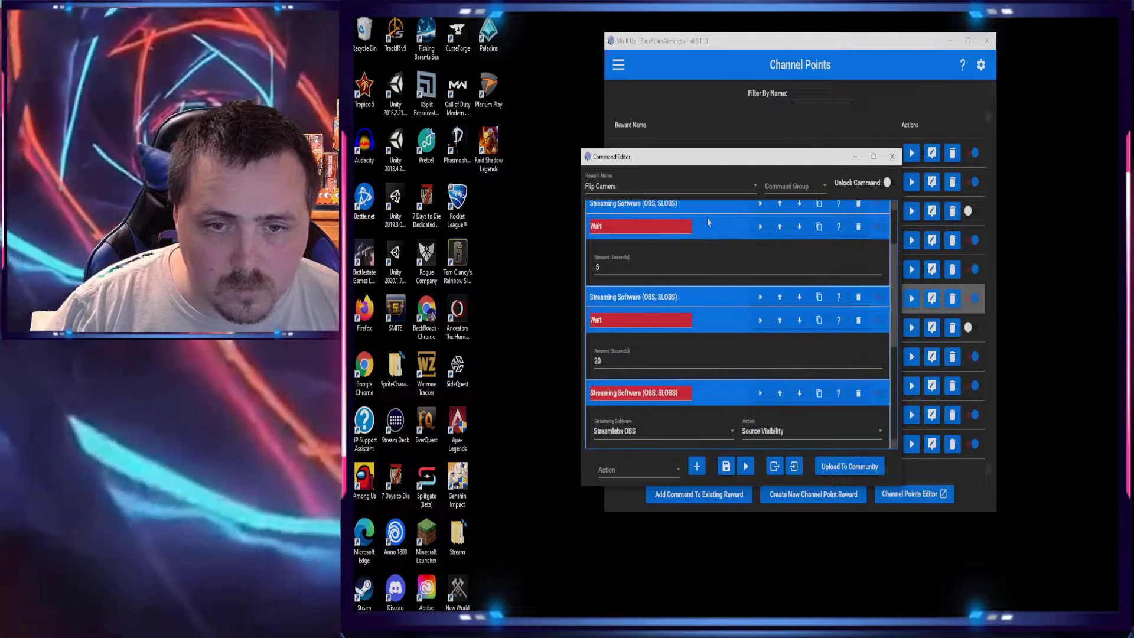
pyautogui.scroll(-5, 698, 267)
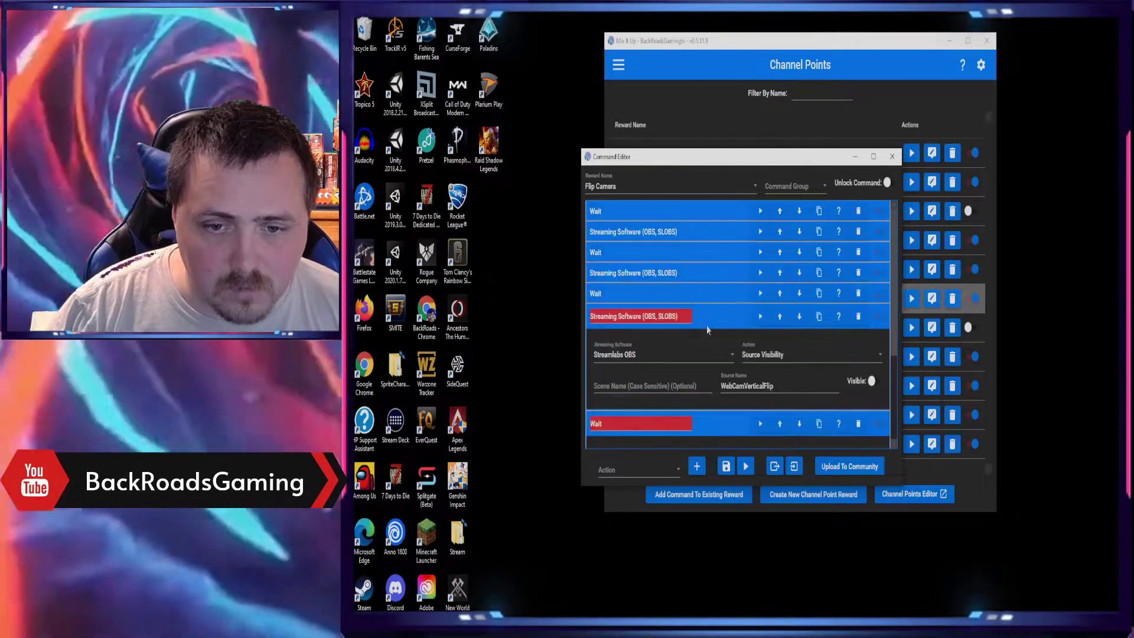
pyautogui.click(714, 338)
pyautogui.click(717, 358)
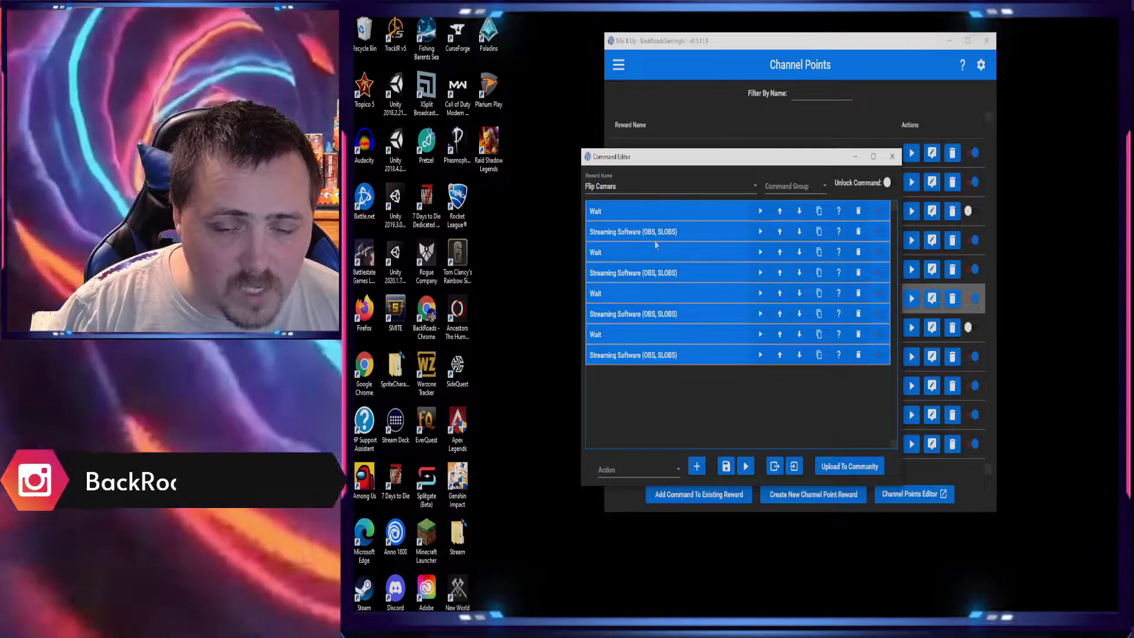
# Look through the available action types for the command and dismiss the list without choosing one
pyautogui.click(671, 467)
pyautogui.scroll(-5, 633, 354)
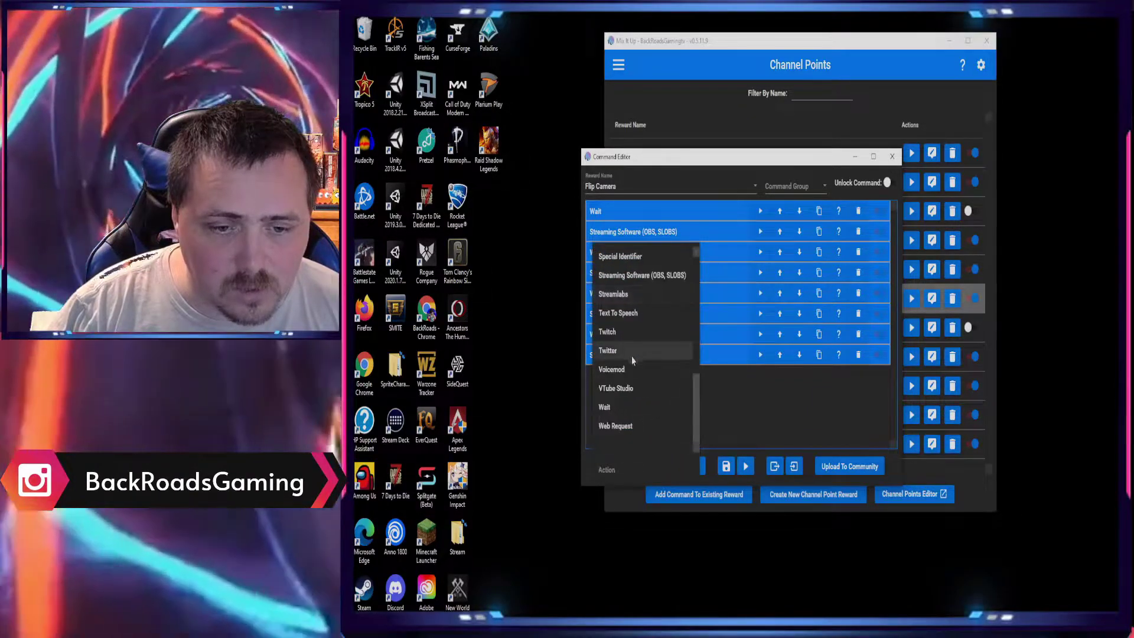
pyautogui.click(739, 405)
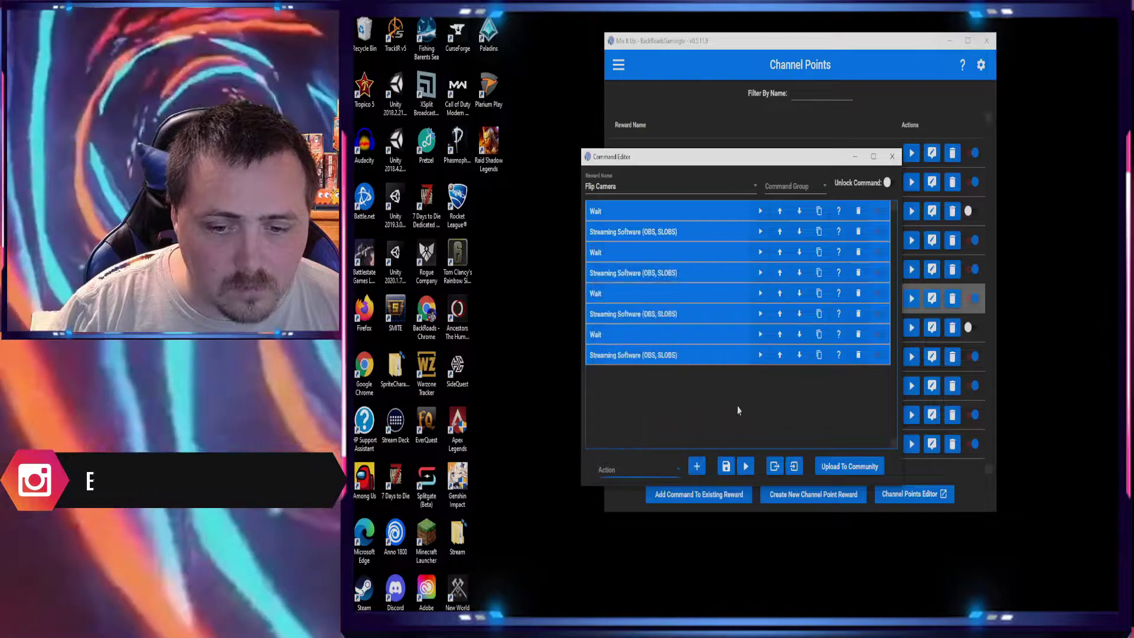
# Review the first Streaming Software action's source visibility settings and collapse the actions again
pyautogui.click(663, 236)
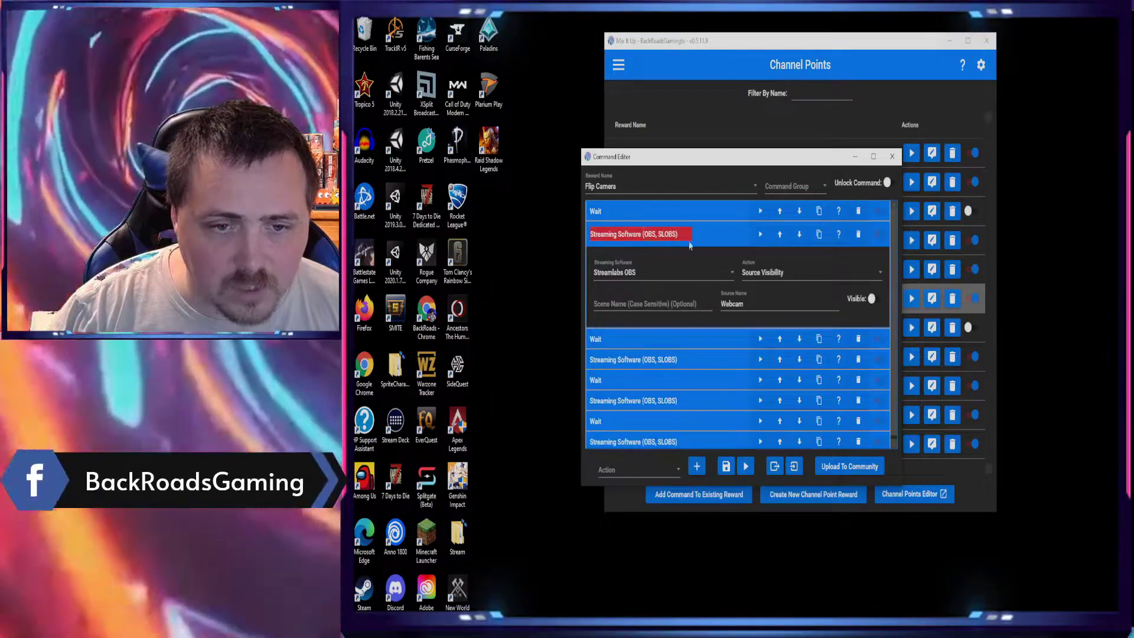
pyautogui.click(713, 241)
pyautogui.click(714, 253)
pyautogui.click(713, 254)
pyautogui.click(713, 275)
pyautogui.click(712, 287)
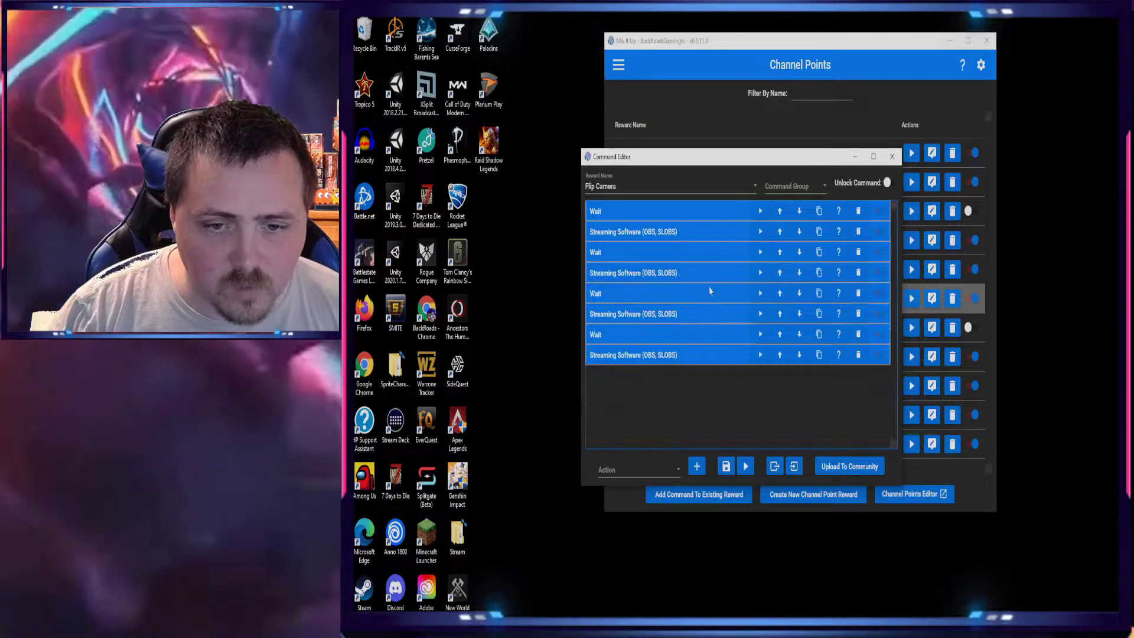
pyautogui.click(710, 294)
pyautogui.click(710, 303)
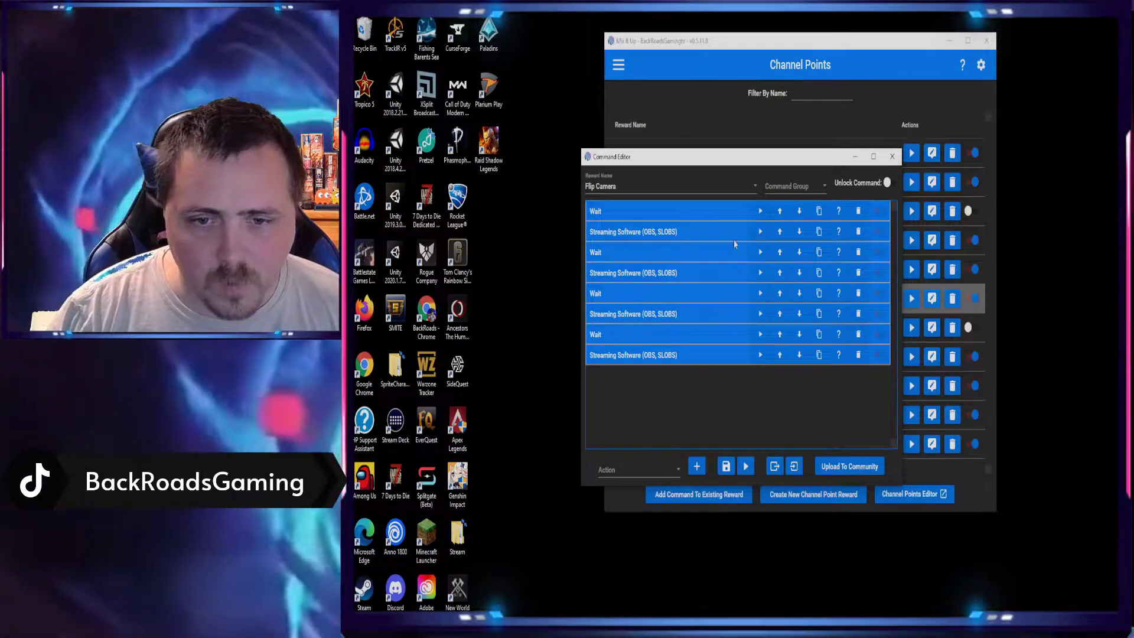
# Compare the Webcam visibility action, the wait after it and the WebCamVerticalFlip visibility action
pyautogui.click(759, 235)
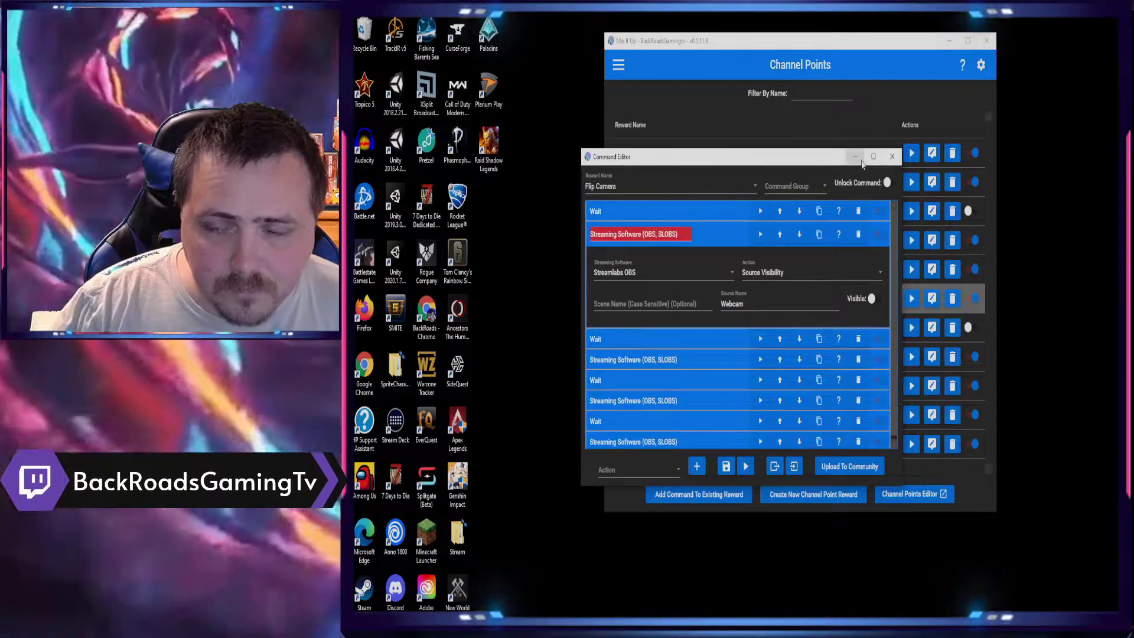
pyautogui.click(722, 339)
pyautogui.scroll(-1, 720, 377)
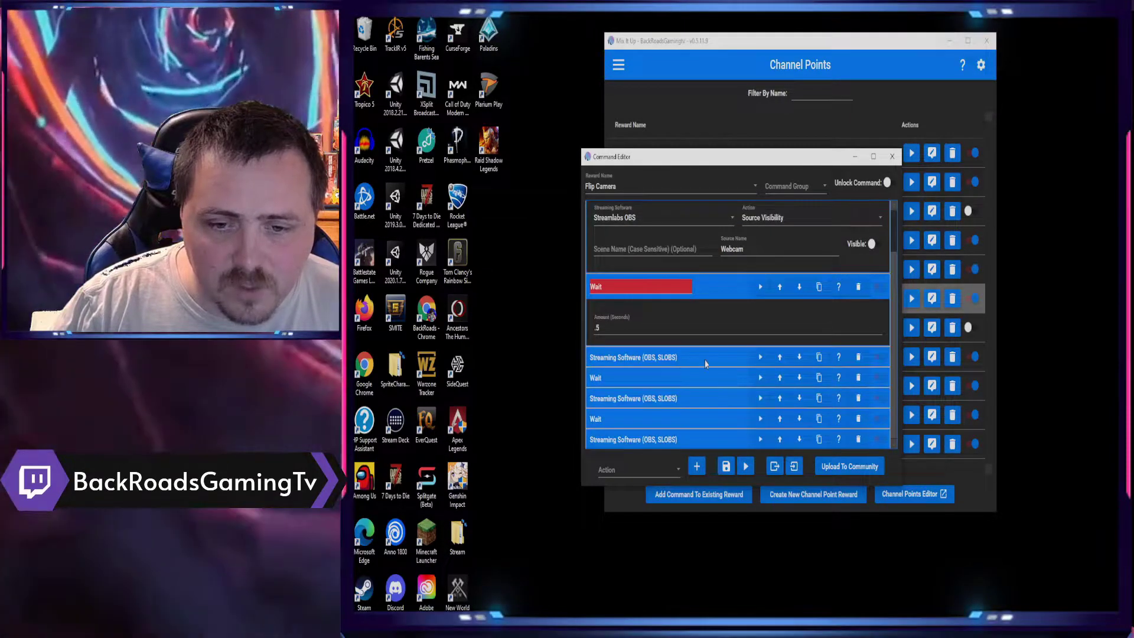
pyautogui.click(705, 361)
pyautogui.scroll(-1, 705, 363)
pyautogui.scroll(2, 737, 347)
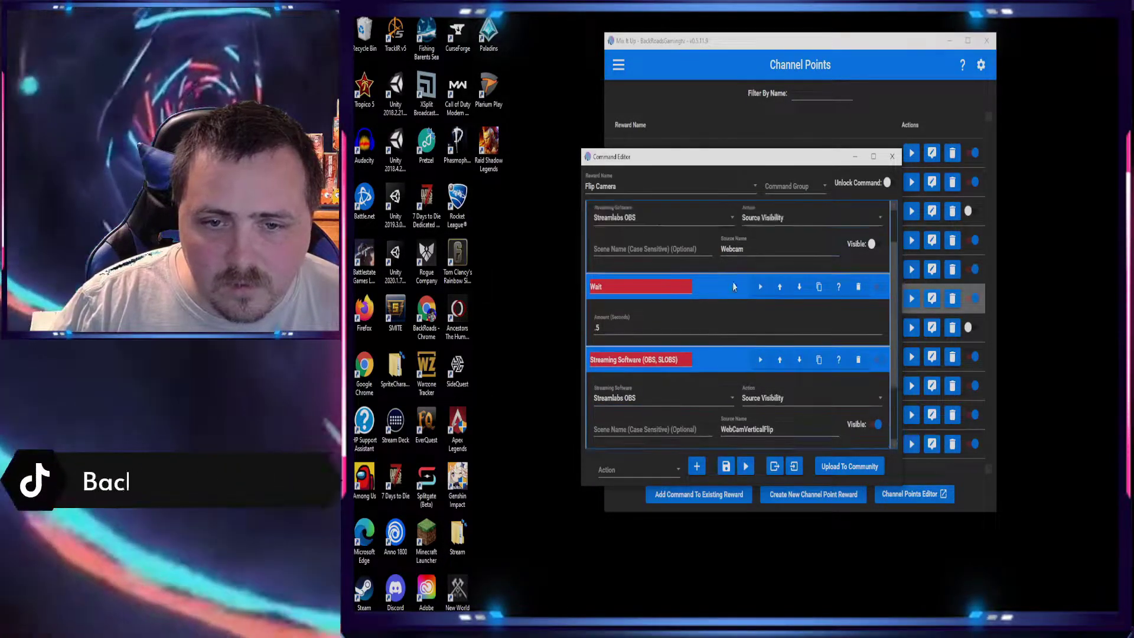
pyautogui.scroll(-3, 758, 278)
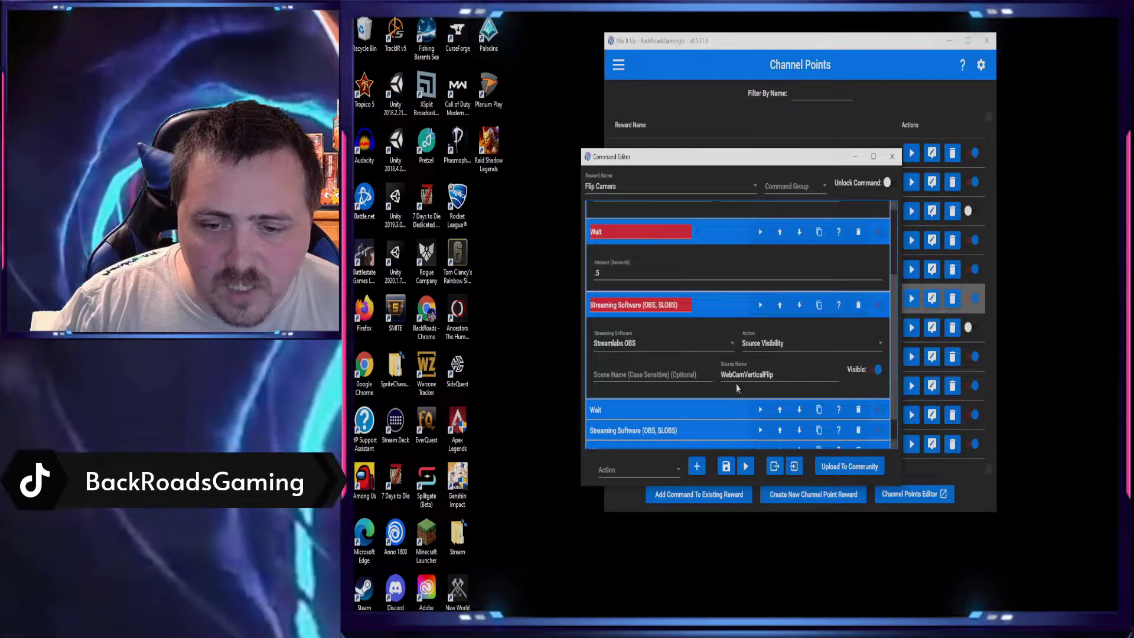
pyautogui.scroll(-2, 734, 384)
# Set the wait after the WebCamVerticalFlip show action to 5 seconds, save the Flip Camera command and test-run it
pyautogui.click(732, 381)
pyautogui.scroll(-2, 729, 382)
pyautogui.click(718, 371)
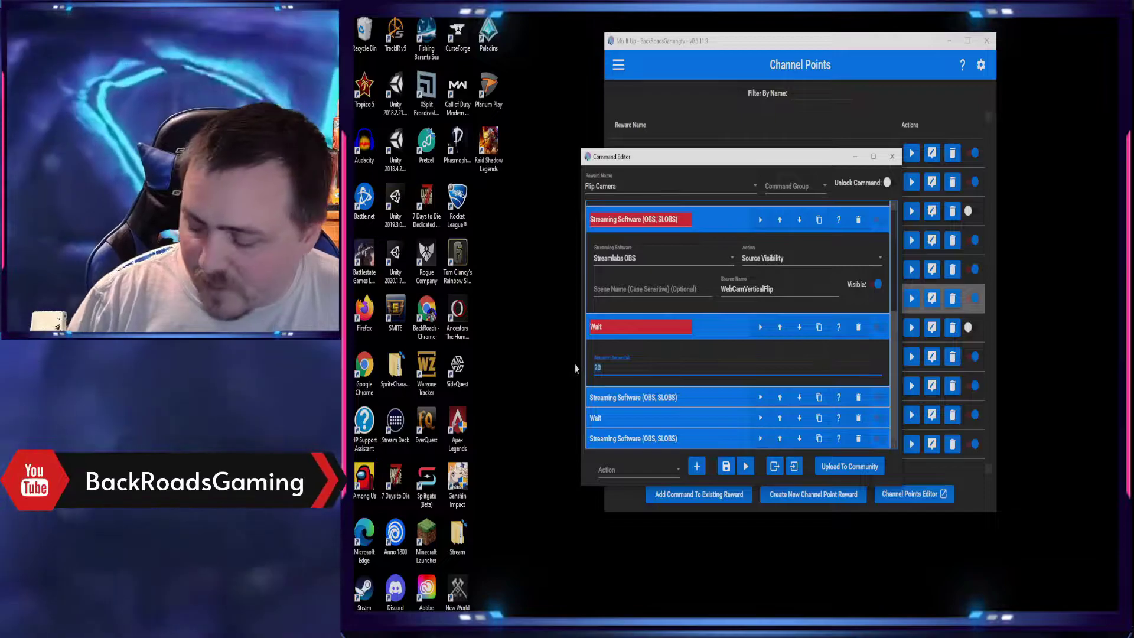
pyautogui.write('5')
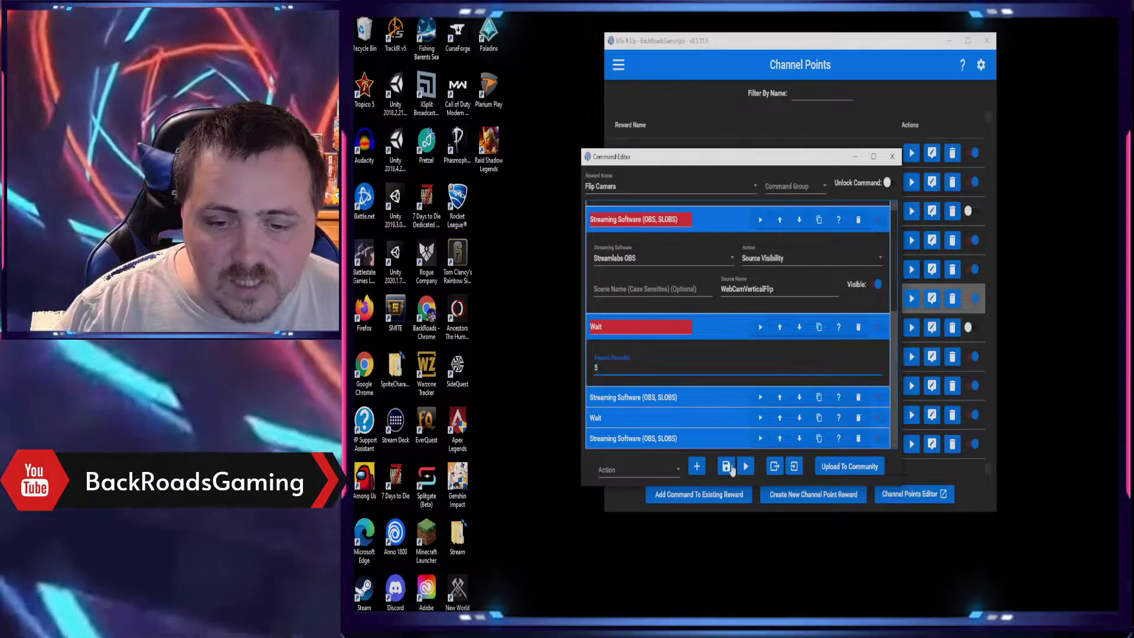
pyautogui.click(728, 466)
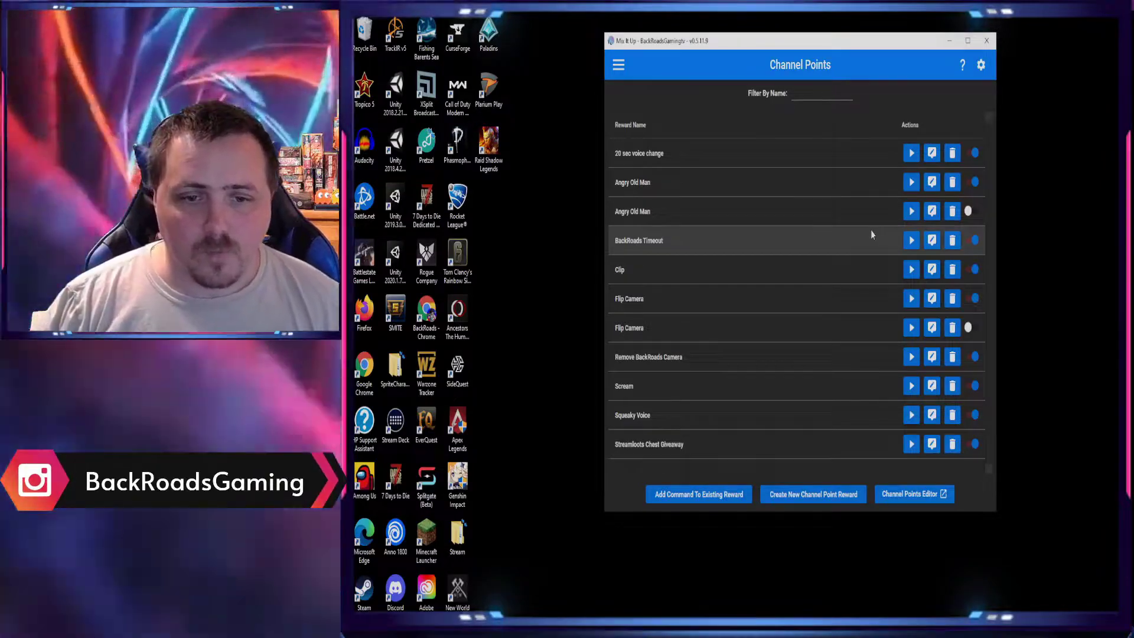
pyautogui.click(911, 304)
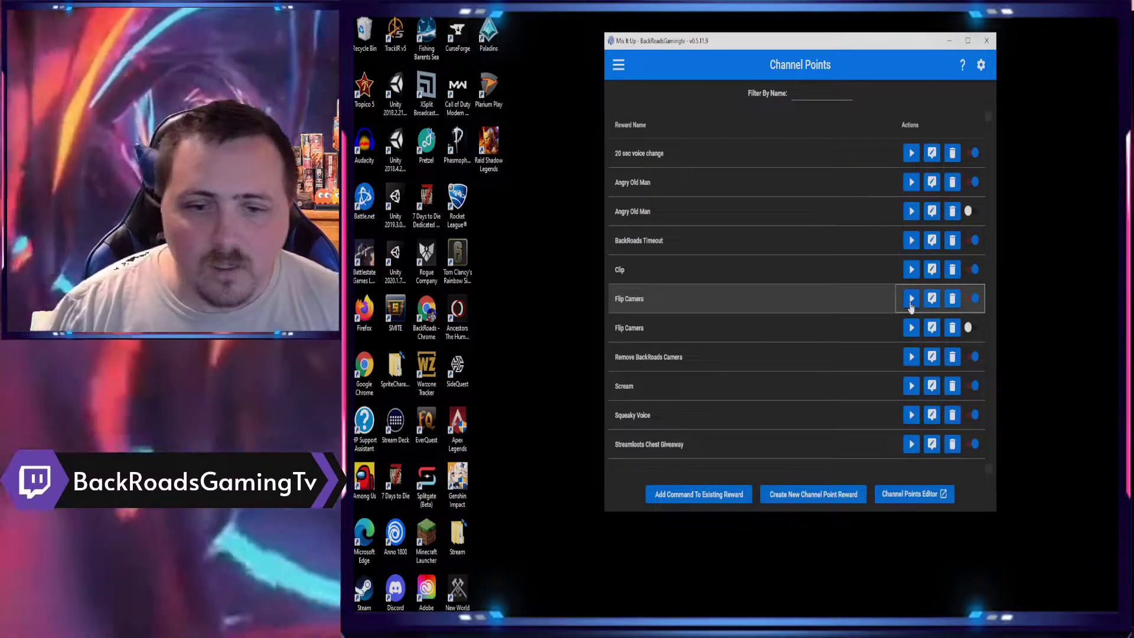
# Reopen the Flip Camera command, set its third wait to 20 seconds and save it
pyautogui.click(933, 306)
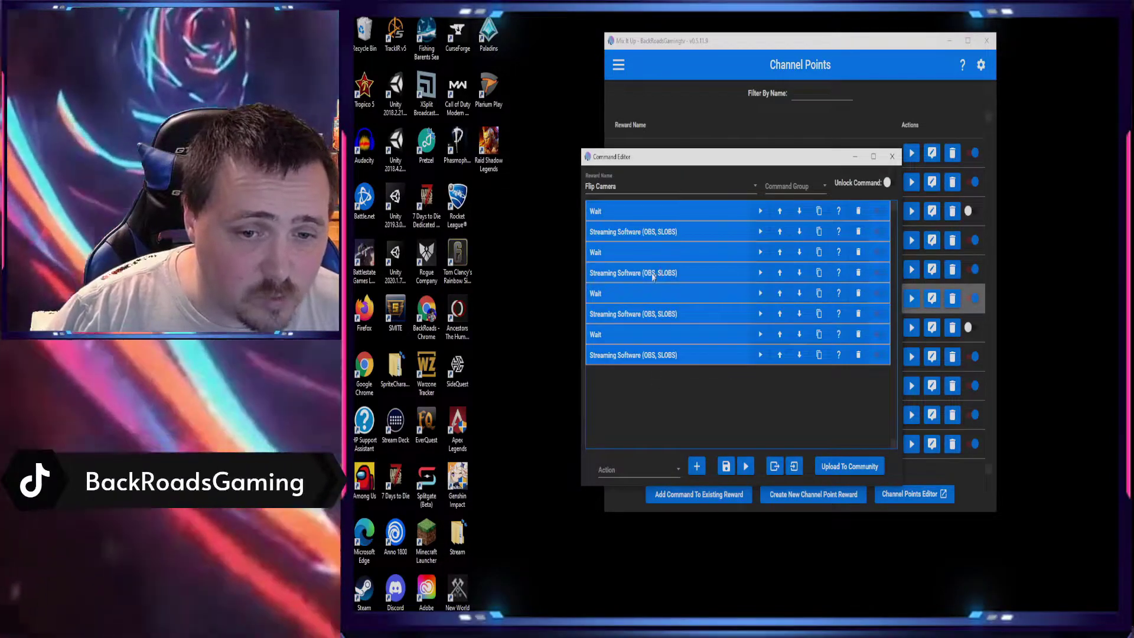
pyautogui.click(635, 294)
pyautogui.click(597, 337)
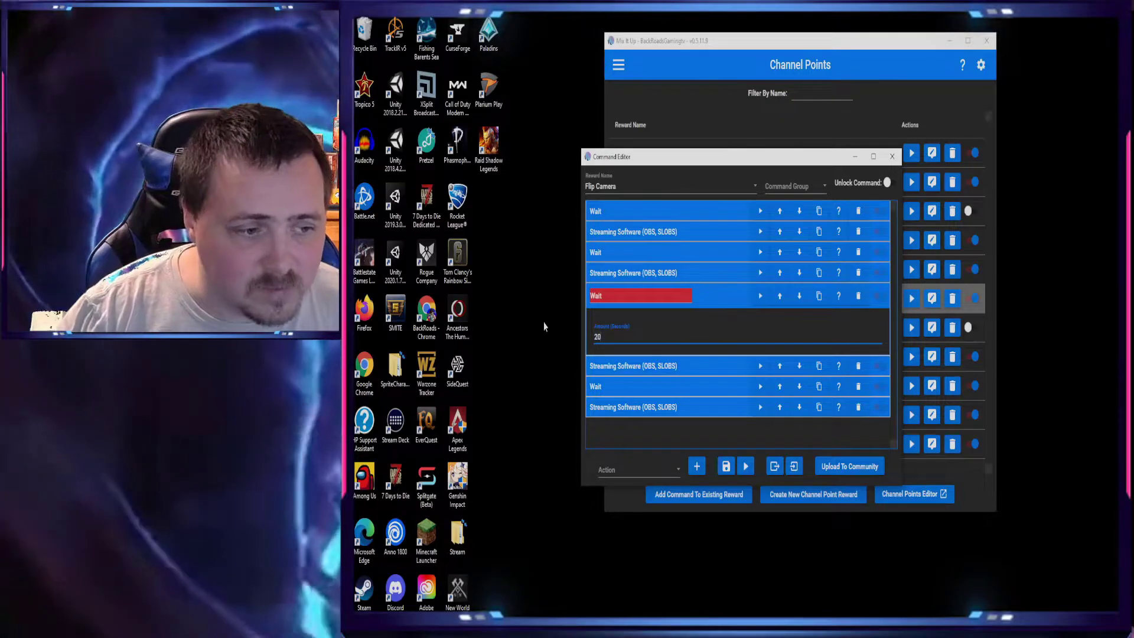
pyautogui.click(726, 471)
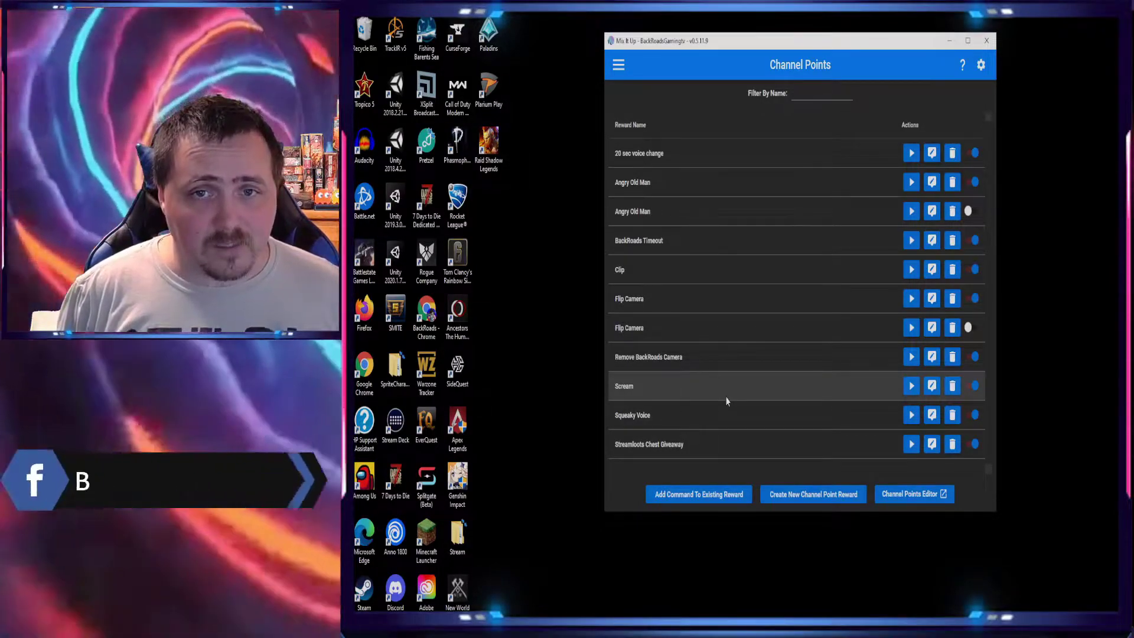
# Switch back to the Twitch Channel Points rewards page in the browser
pyautogui.hotkey('alt', 'Tab')
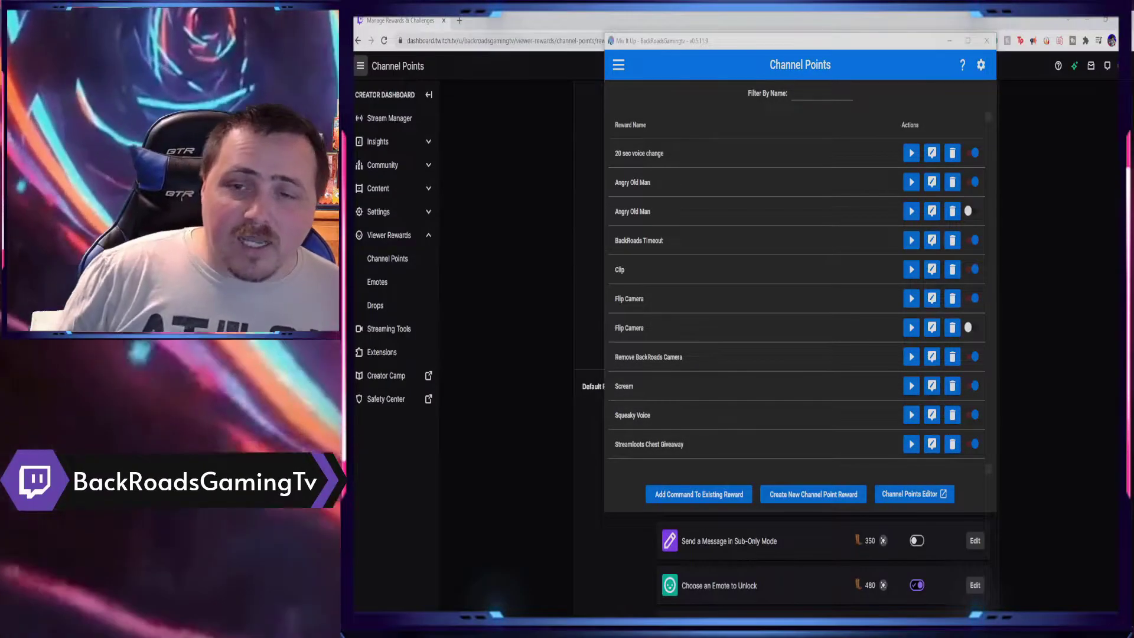